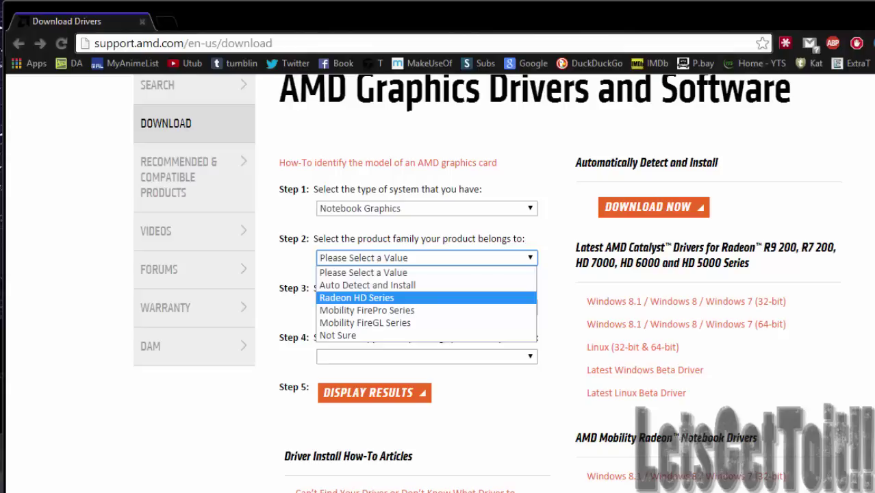
- Choose Radeon HD Series as the product family and view the available product choices
left_click(356, 297)
left_click(425, 306)
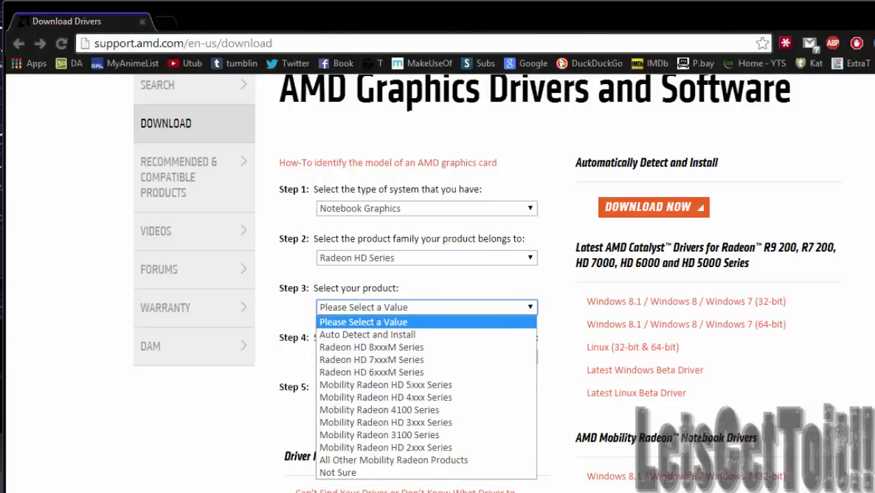
key("Escape")
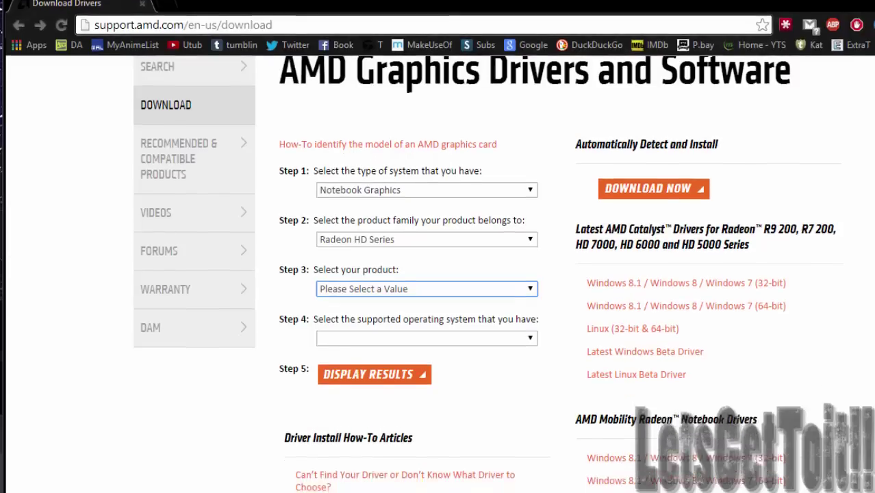
- Search for "run" from the Start screen and open the Run dialog
key("super+r")
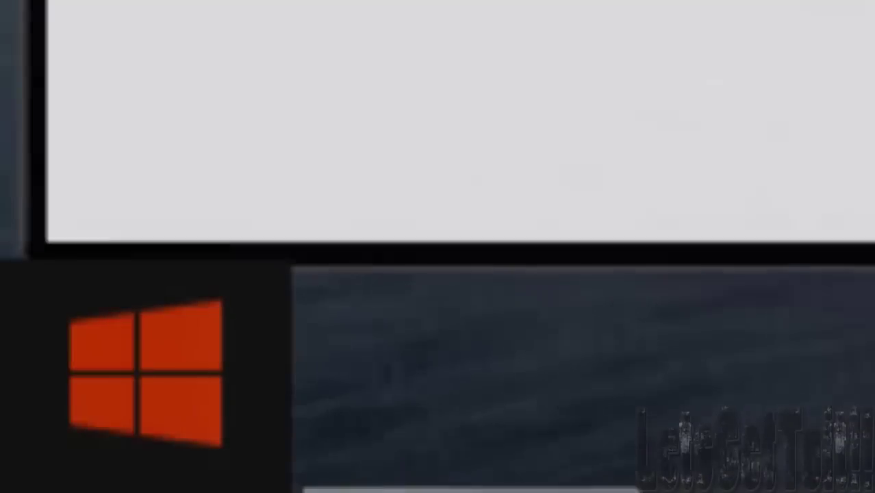
left_click(145, 373)
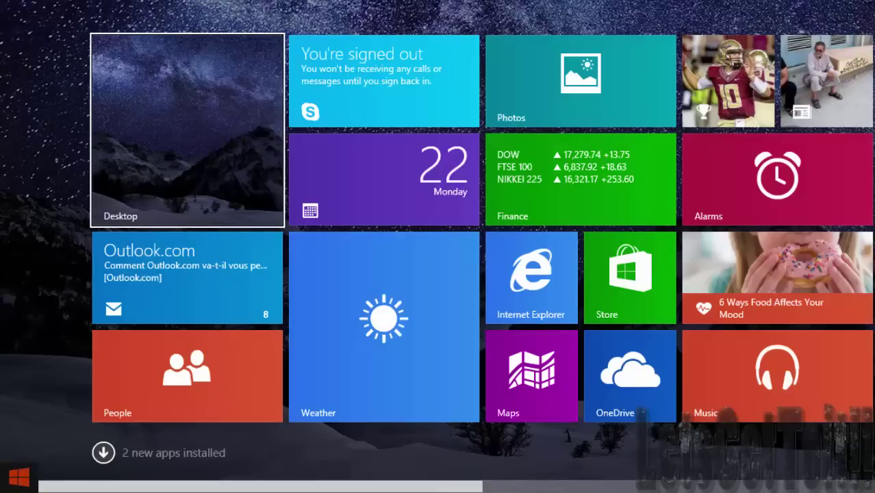
scroll(438, 260, "down", 5)
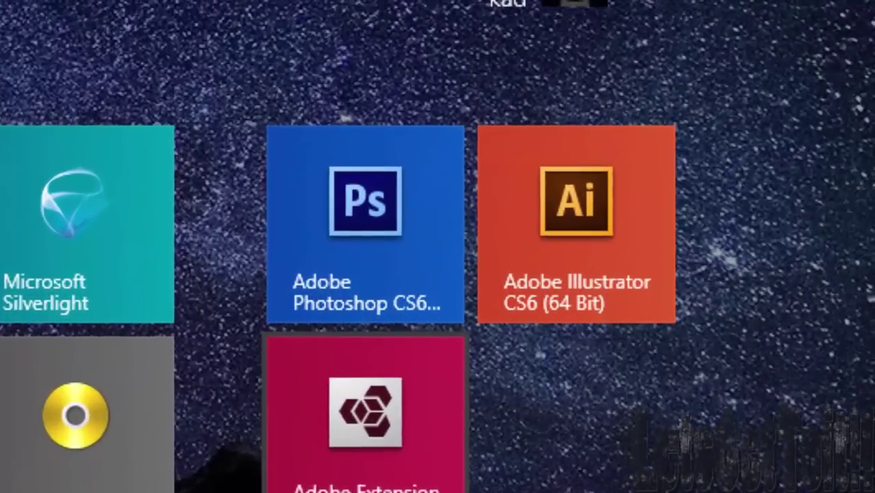
type("run")
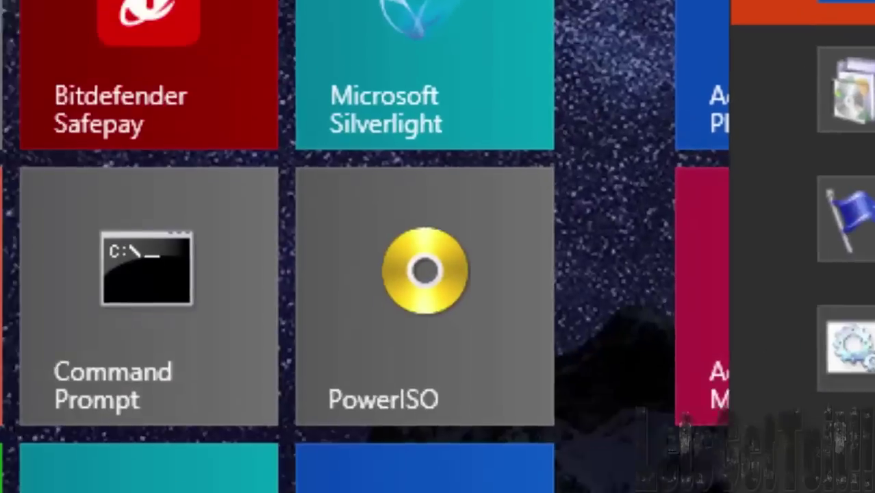
key("Return")
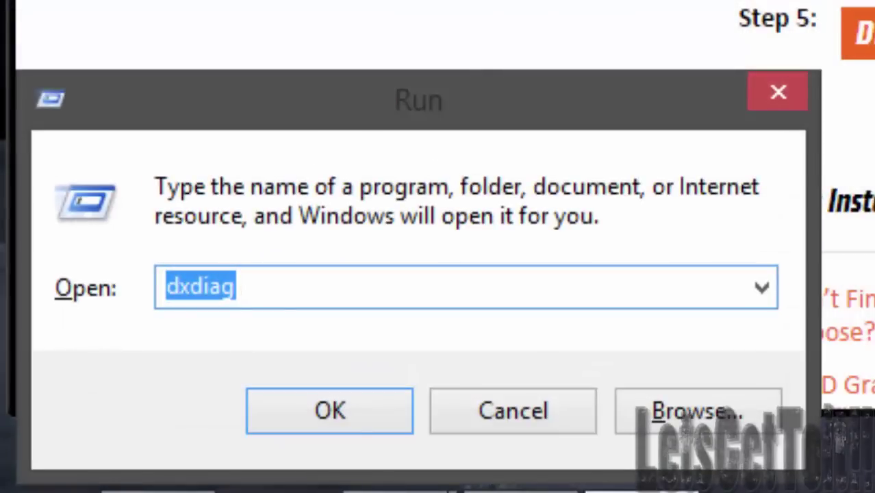
- Launch dxdiag and check the graphics card details on its display page
left_click(234, 286)
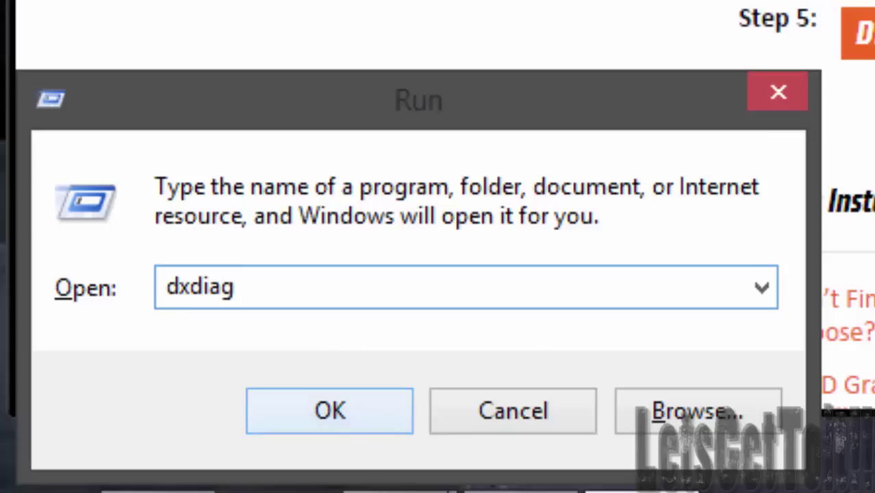
key("Return")
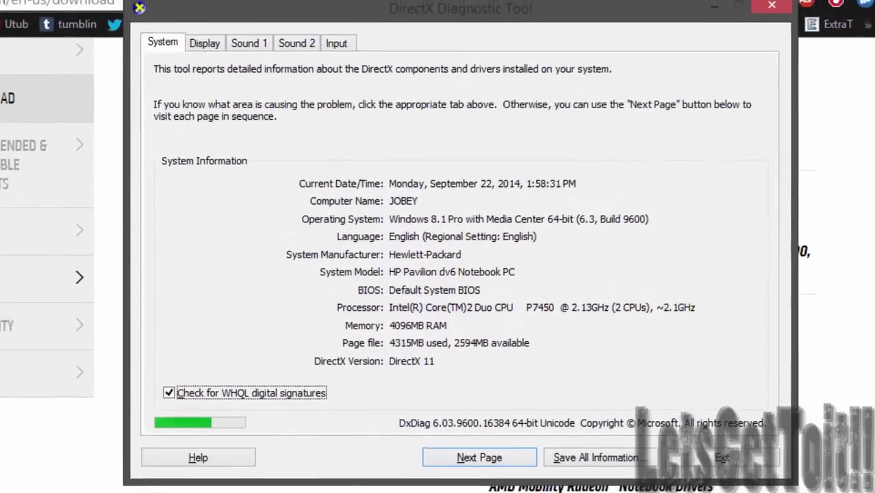
left_click(210, 29)
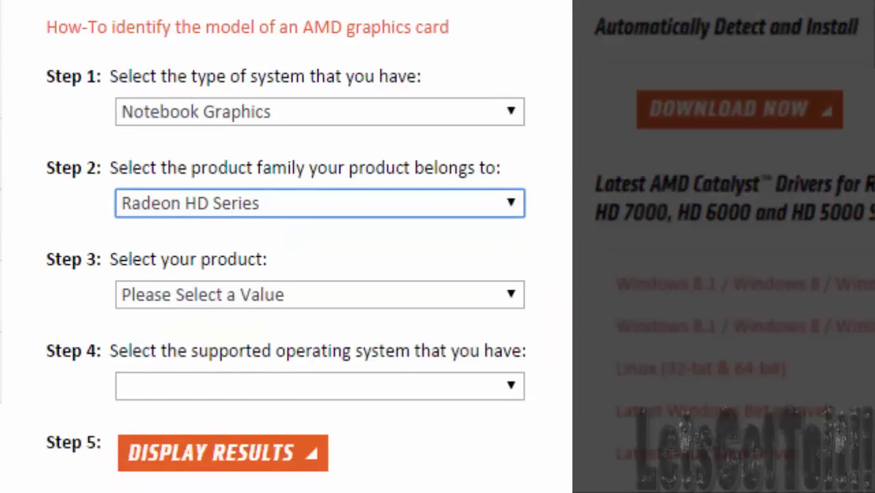
- Choose Mobility Radeon HD 4xxx Series as the product in the AMD driver form
left_click(319, 294)
key("Down")
key("Down")
key("Down")
key("Down")
key("Down")
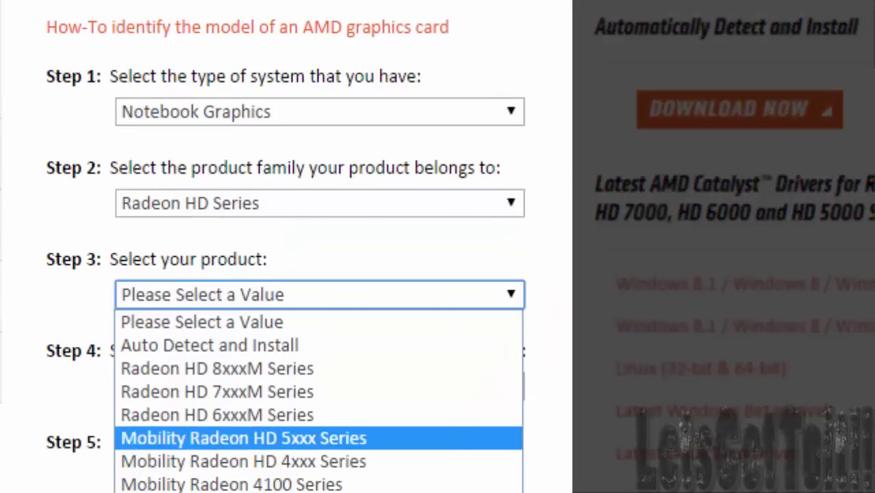
key("Down")
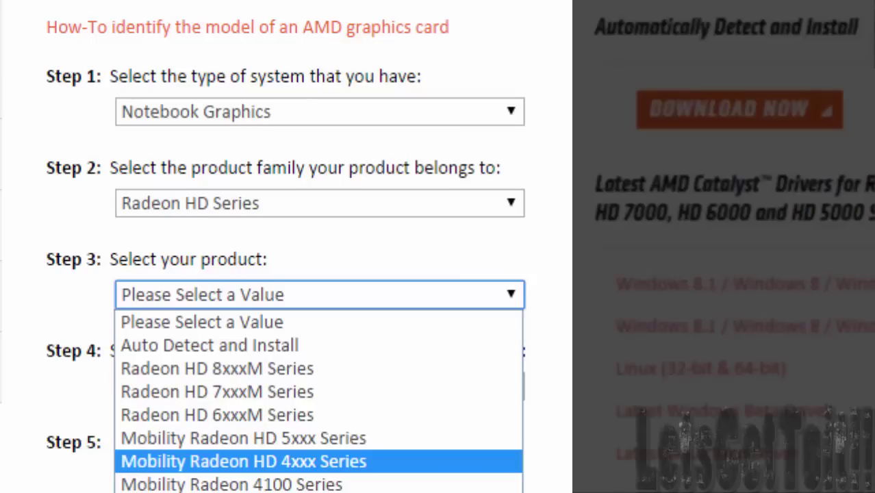
left_click(243, 461)
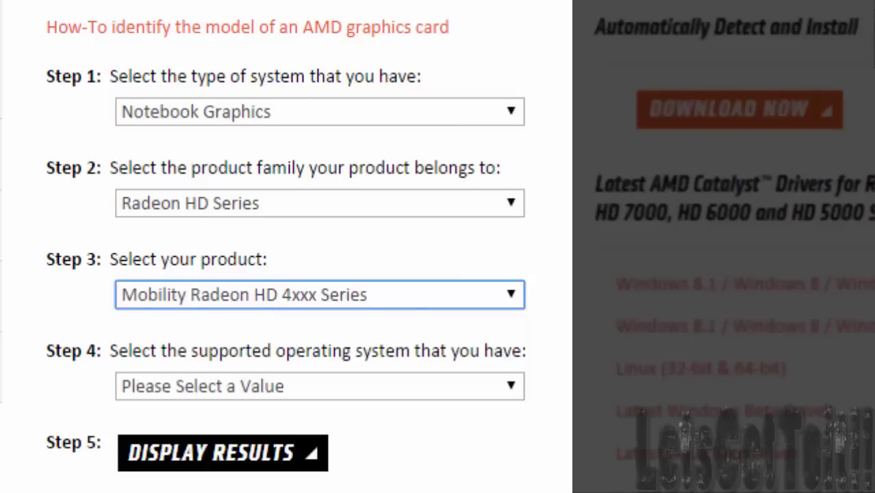
- Set the supported operating system to Windows 8 - 64 Bit and display the matching driver results
left_click(319, 385)
key("Down")
key("Down")
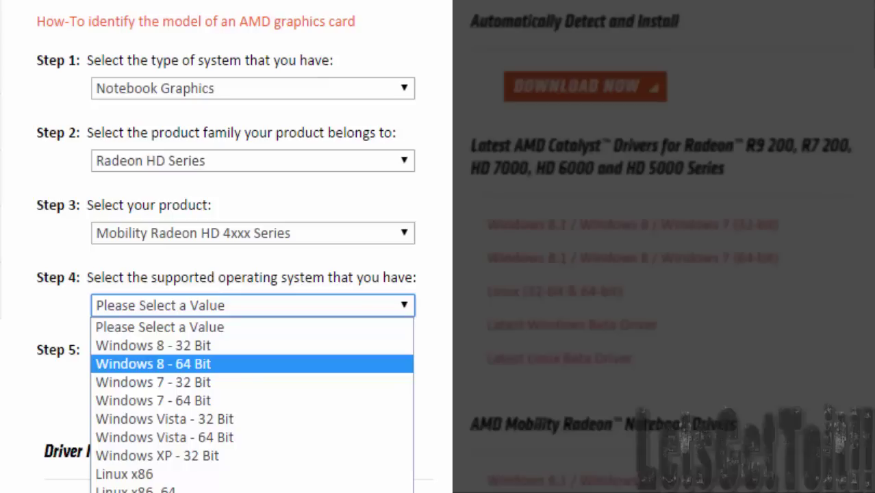
key("Return")
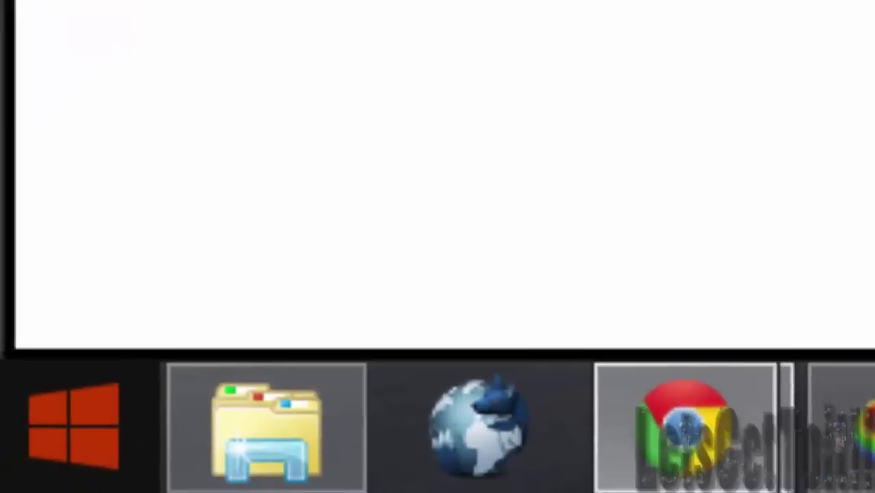
right_click(96, 436)
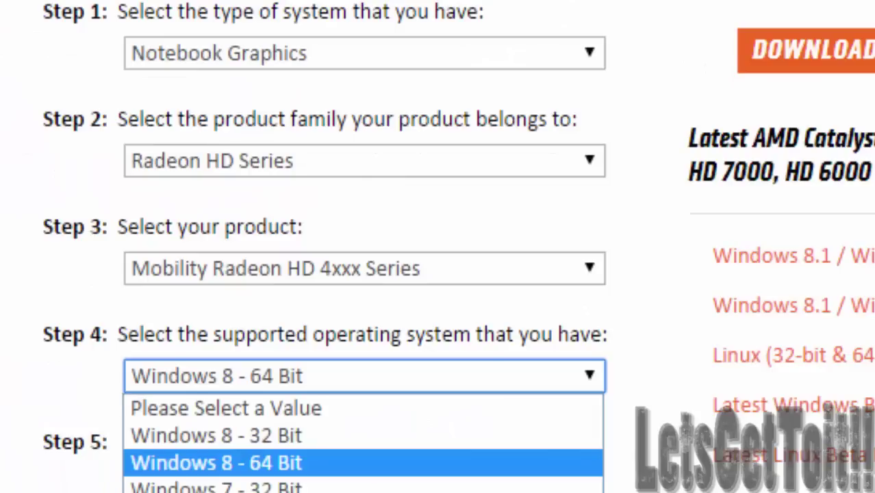
key("Return")
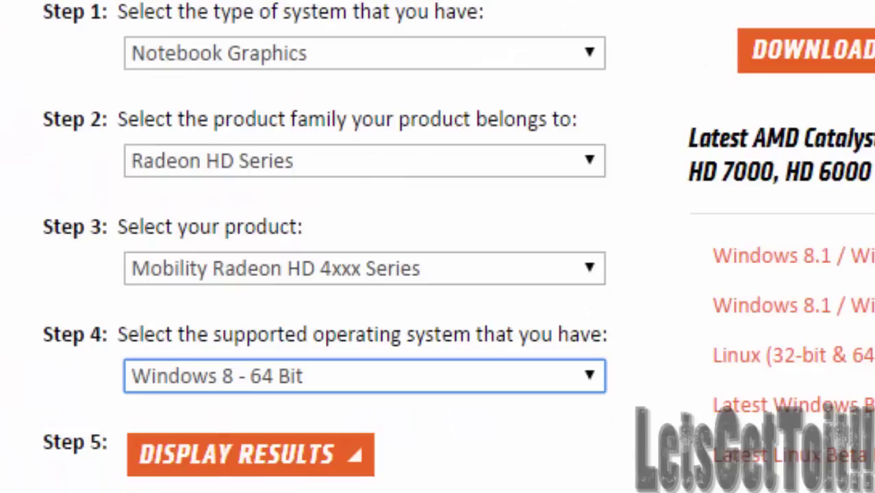
left_click(251, 454)
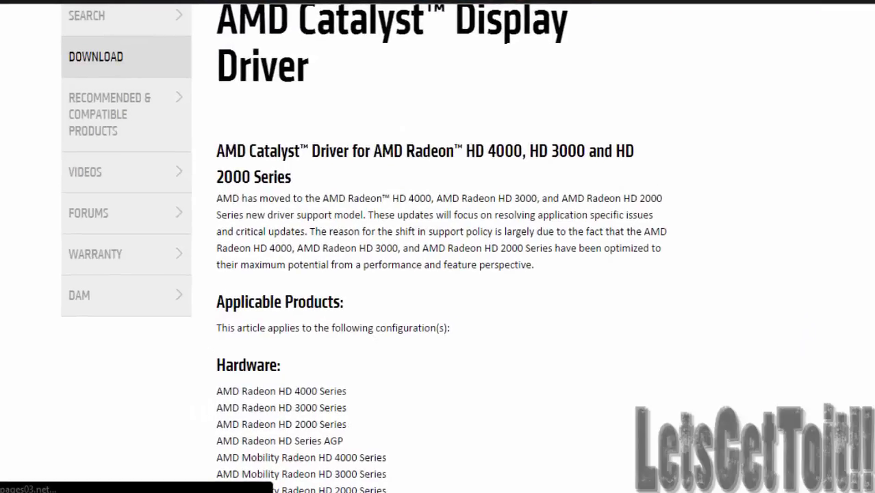
- Examine the downloads table, comparing the Catalyst Software Suite and Latest Beta Driver entries and the suite's included driver components
scroll(438, 274, "down", 5)
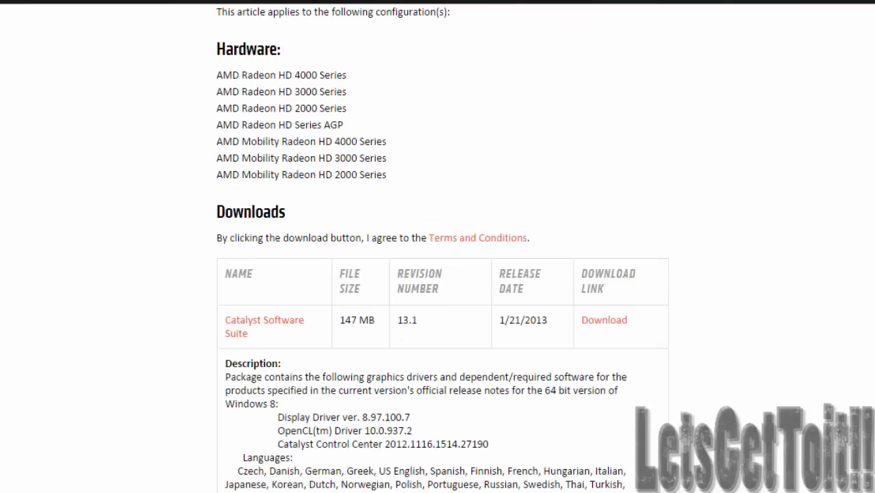
scroll(438, 247, "down", 2)
scroll(438, 246, "down", 2)
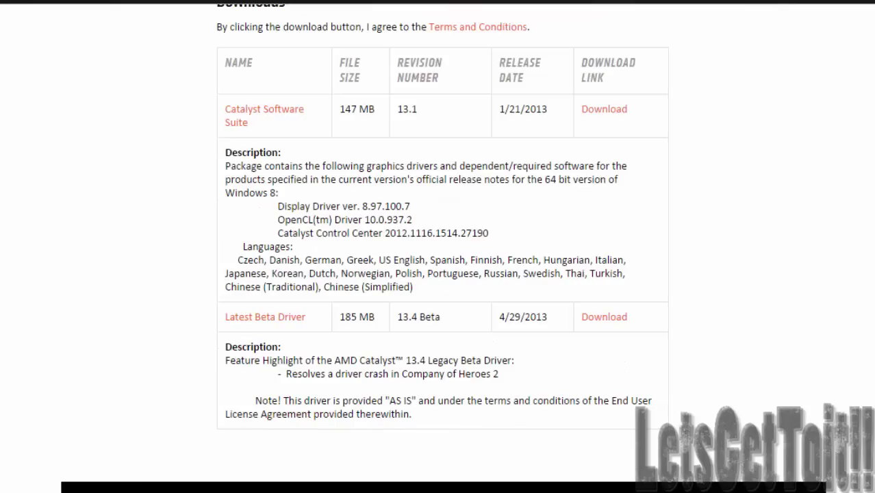
scroll(438, 246, "up", 5)
scroll(438, 246, "down", 4)
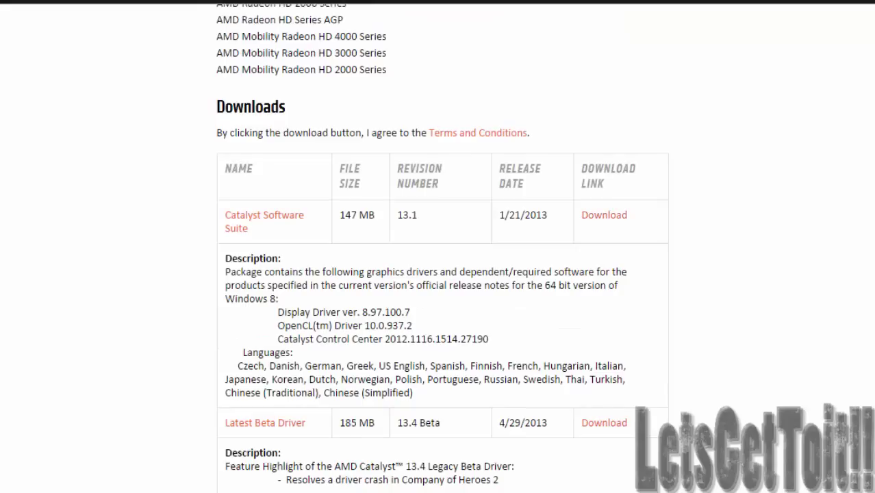
scroll(438, 247, "down", 3)
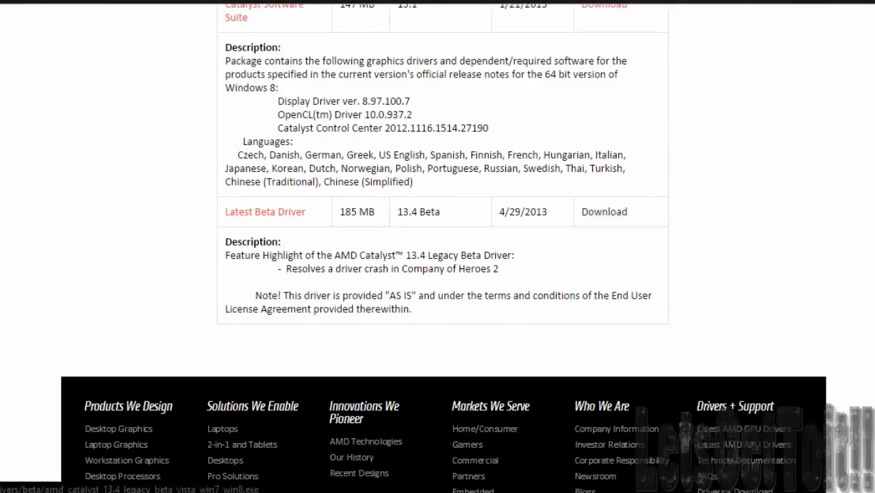
scroll(604, 211, "up", 3)
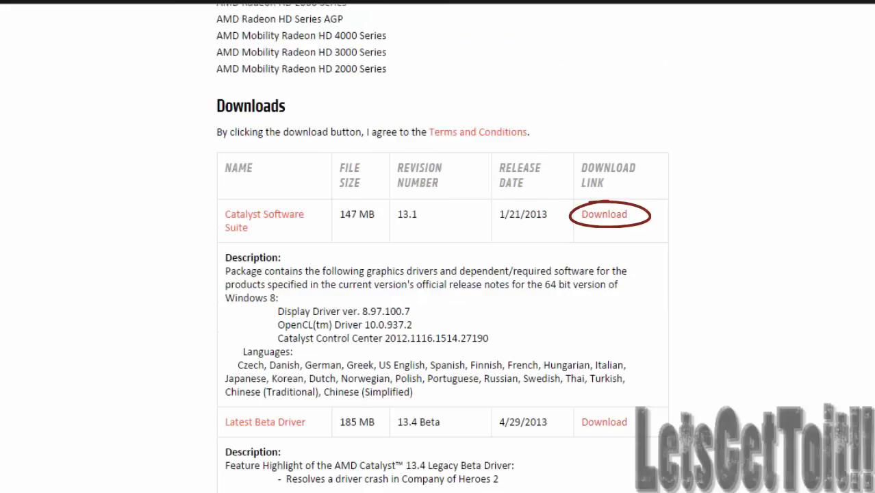
left_click_drag(277, 311, 309, 311)
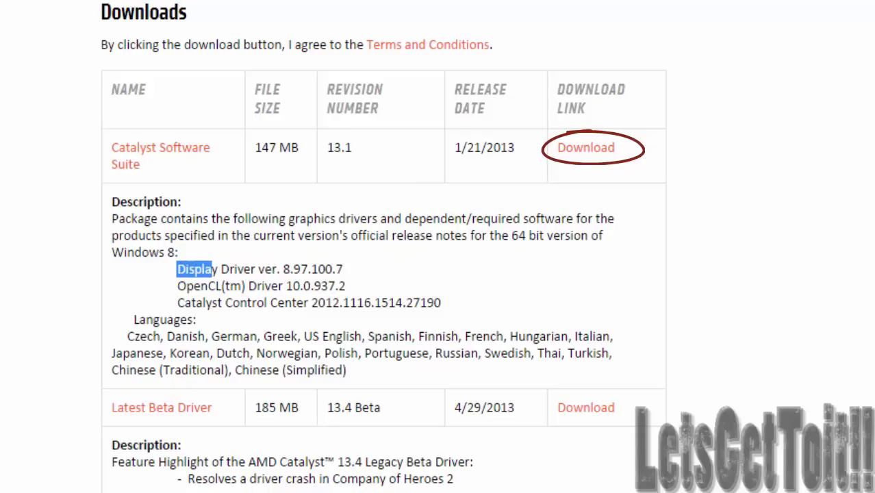
left_click_drag(217, 269, 194, 286)
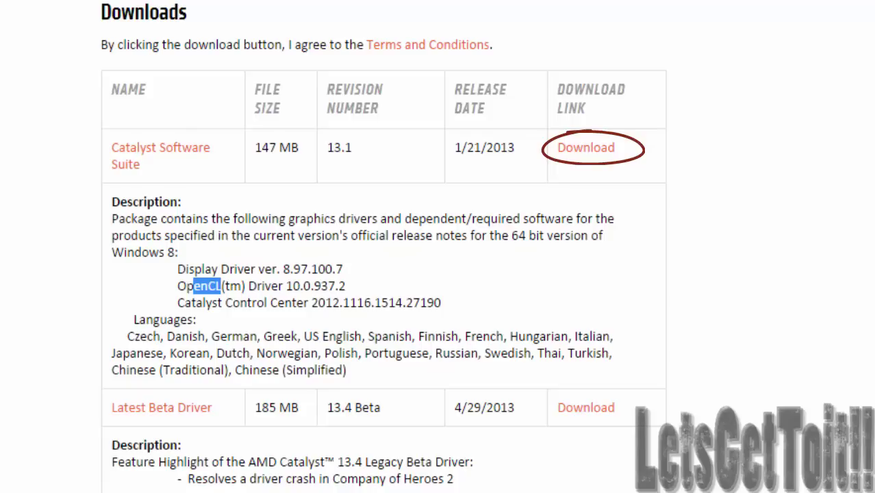
left_click(193, 285)
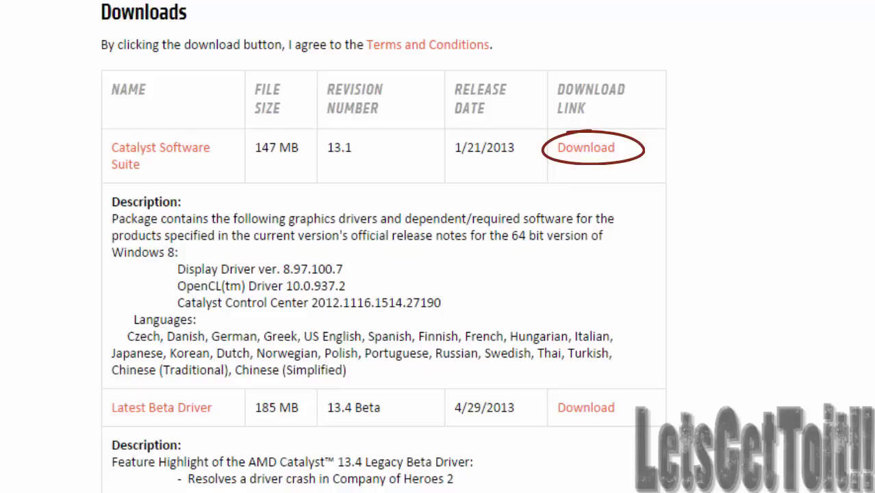
left_click_drag(302, 303, 220, 285)
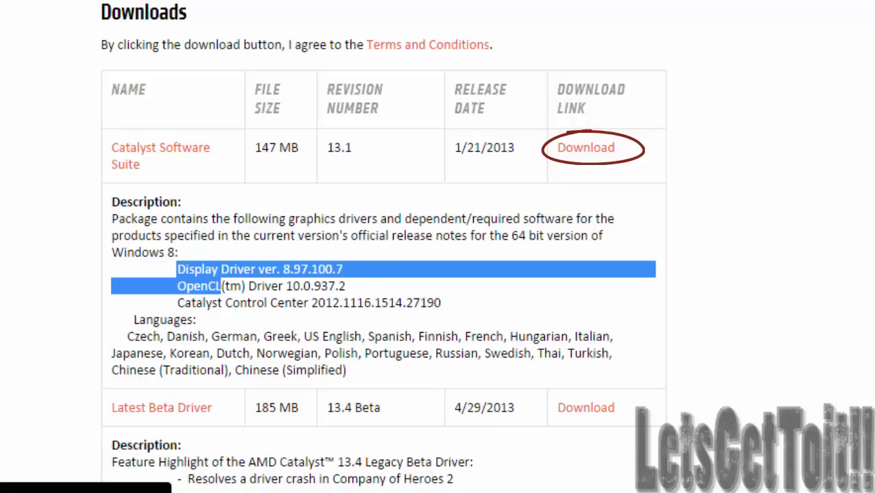
- Start downloading the Catalyst Software Suite 13.1 installer, keeping the proposed Programs category and save location
scroll(383, 274, "down", 4)
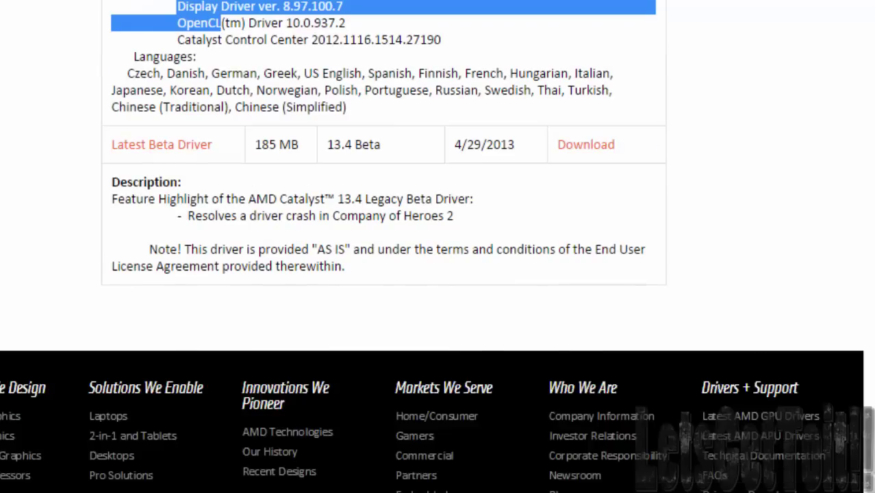
scroll(383, 273, "up", 5)
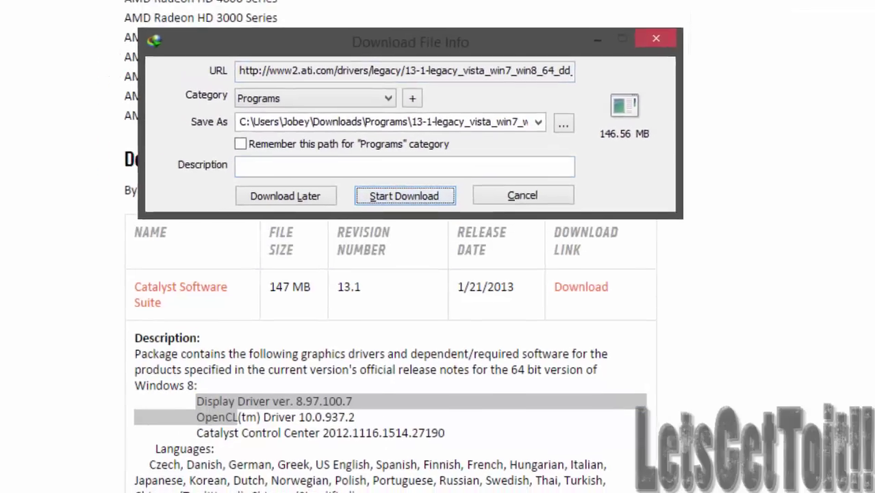
left_click(383, 184)
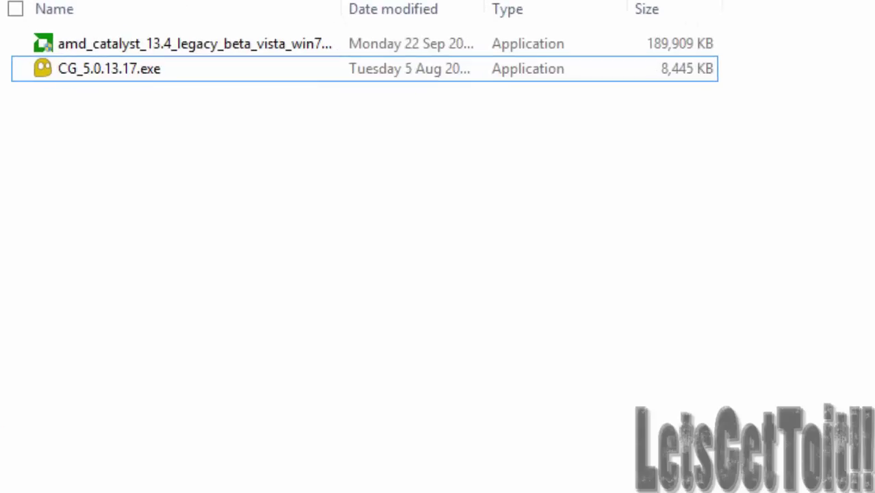
- Run the downloaded amd_catalyst_13.4_legacy_beta installer as administrator and install its files into the default destination folder
left_click(109, 68)
left_click(195, 44)
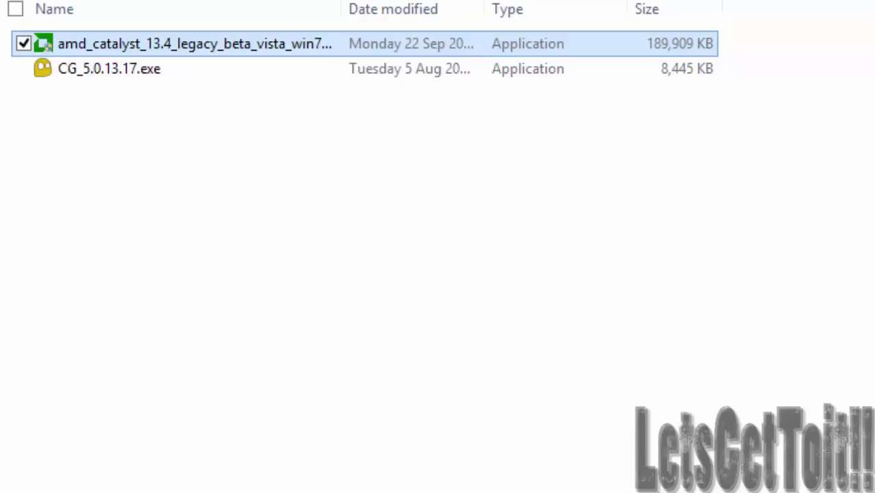
right_click(111, 46)
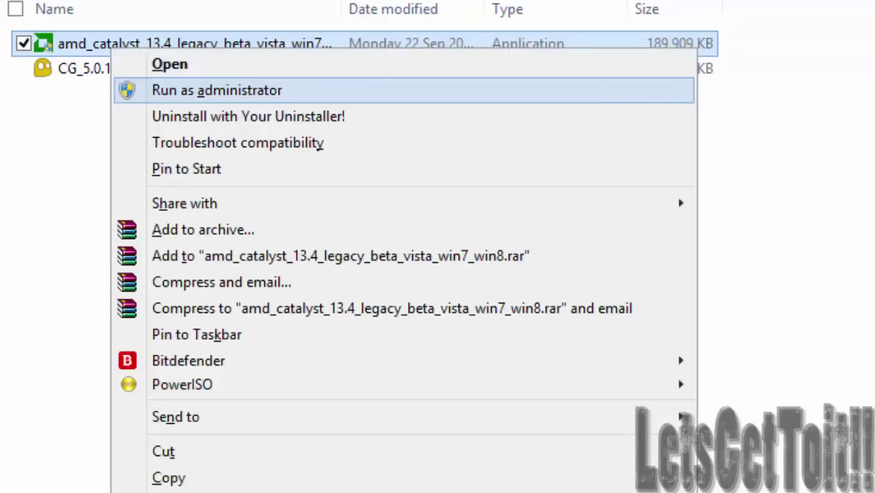
left_click(205, 89)
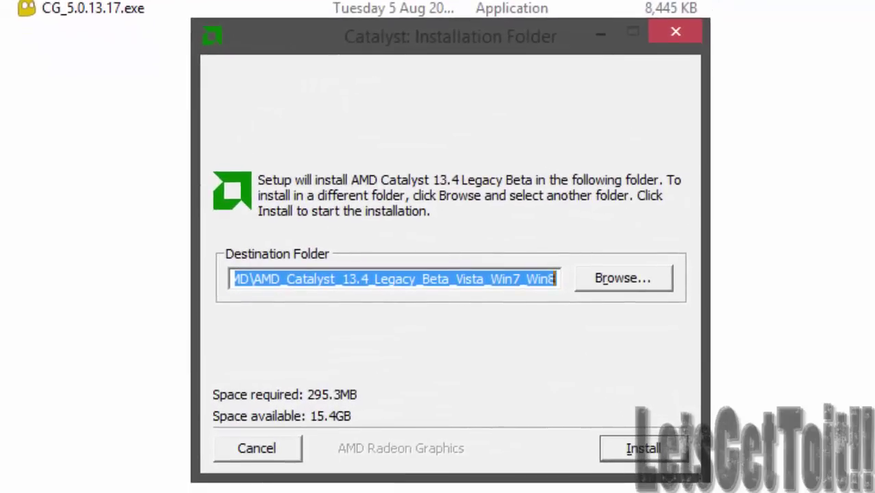
key("Return")
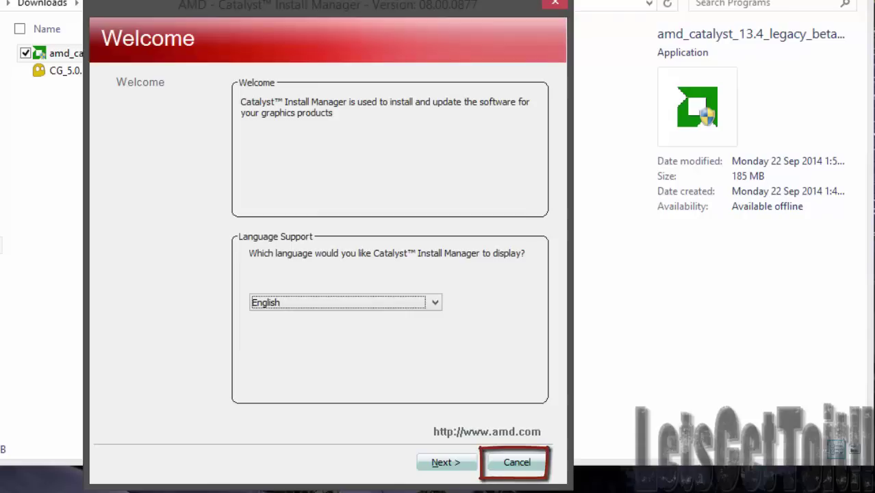
- Exit the Catalyst Install Manager from its Welcome page without installing anything
left_click(517, 462)
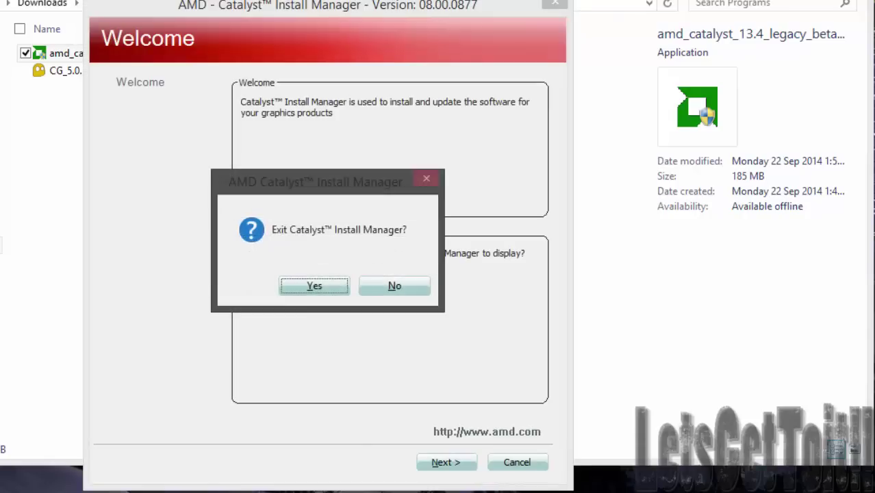
key("Return")
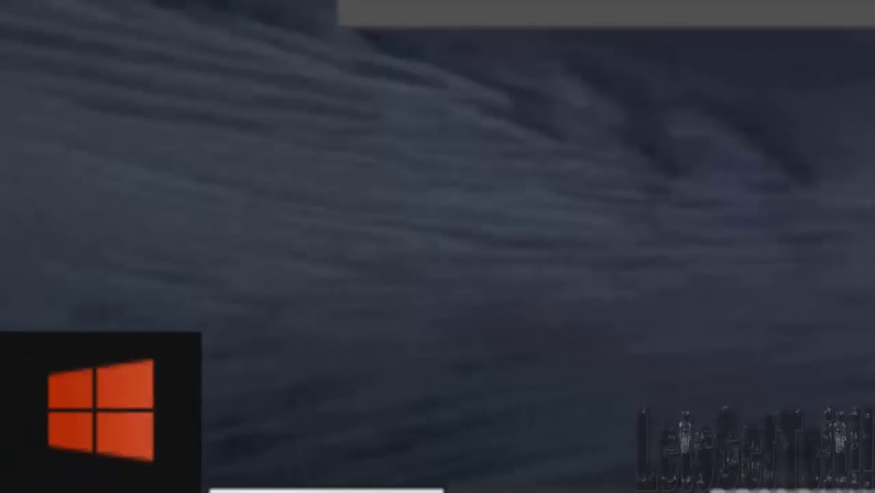
- Open Device Manager and display the properties of the ATI Mobility Radeon HD 4500 Series display adapter
right_click(100, 411)
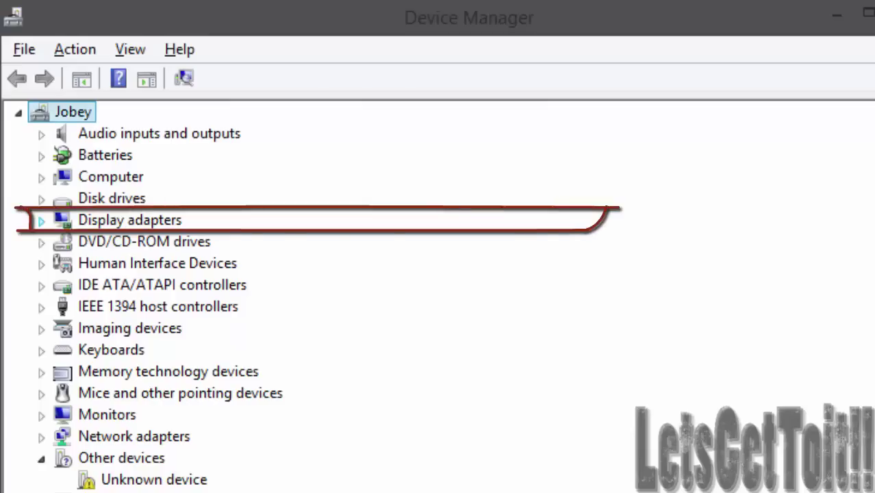
left_click(41, 221)
double_click(334, 241)
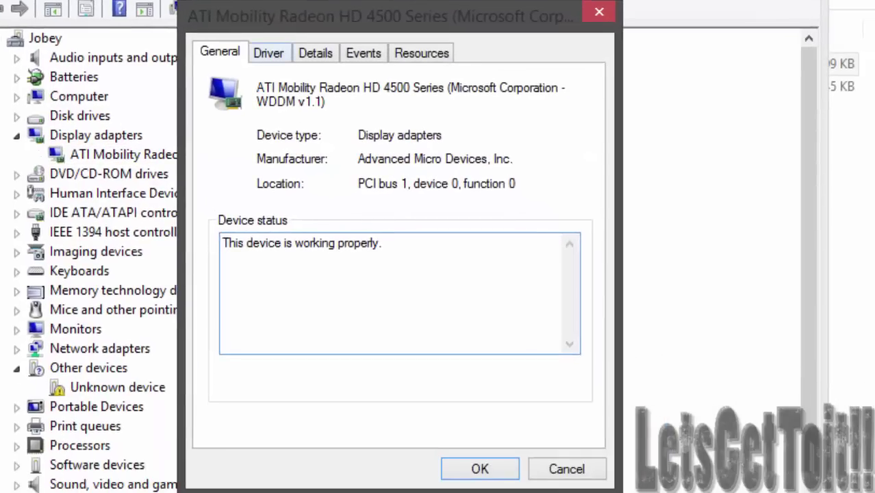
- Start a manual driver update for the adapter, picking from the computer's device driver list and choosing to install from disk
key("ctrl+Tab")
left_click(265, 293)
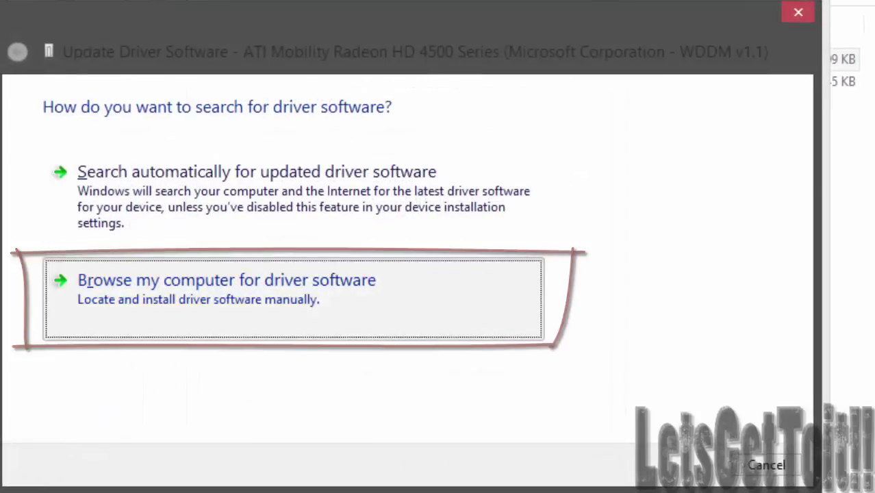
key("alt+r")
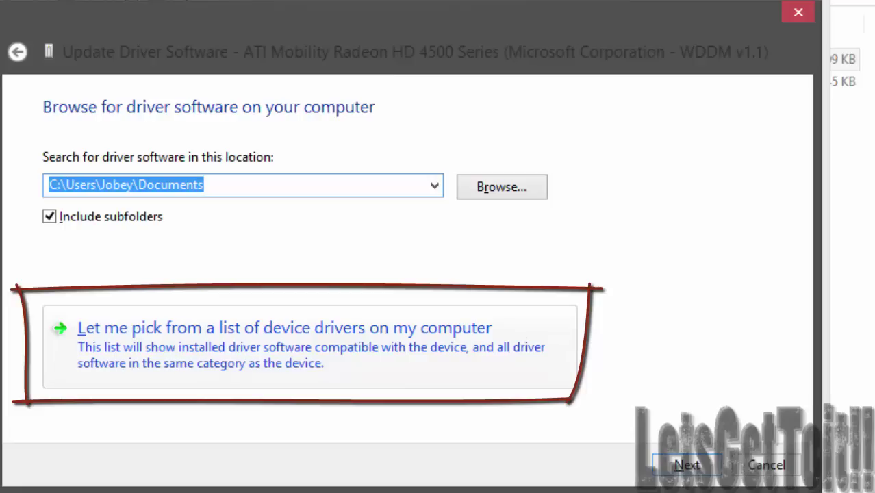
key("alt+l")
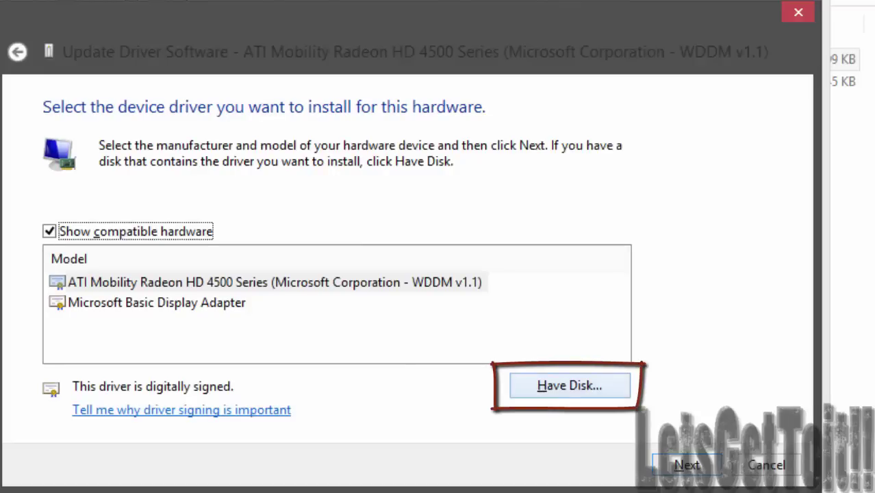
key("alt+h")
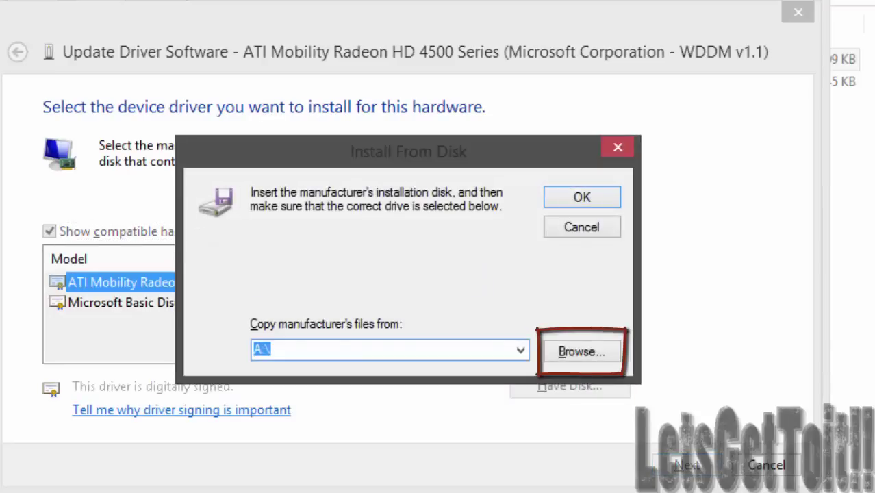
- Load C7156445.inf from Packages\Drivers\Display\W86A_INF inside the extracted Catalyst 13.4 Legacy Beta folder in C:\AMD as the driver source
key("alt+b")
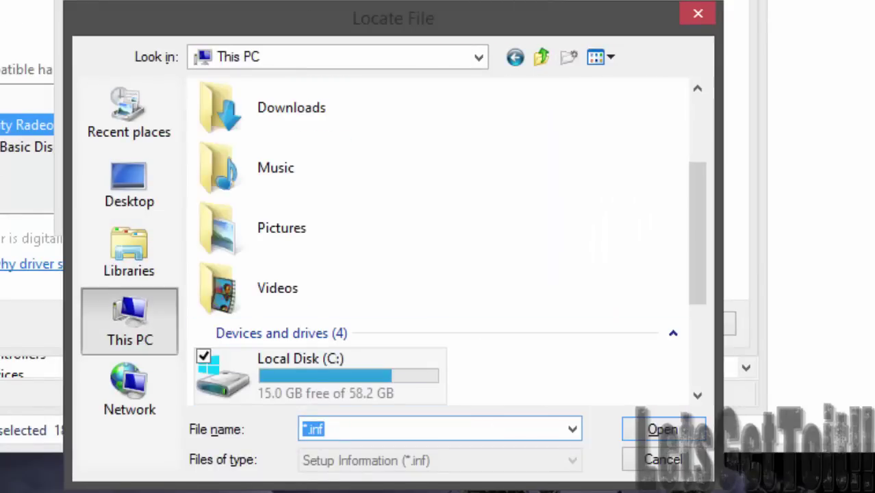
left_click_drag(697, 232, 697, 314)
double_click(226, 205)
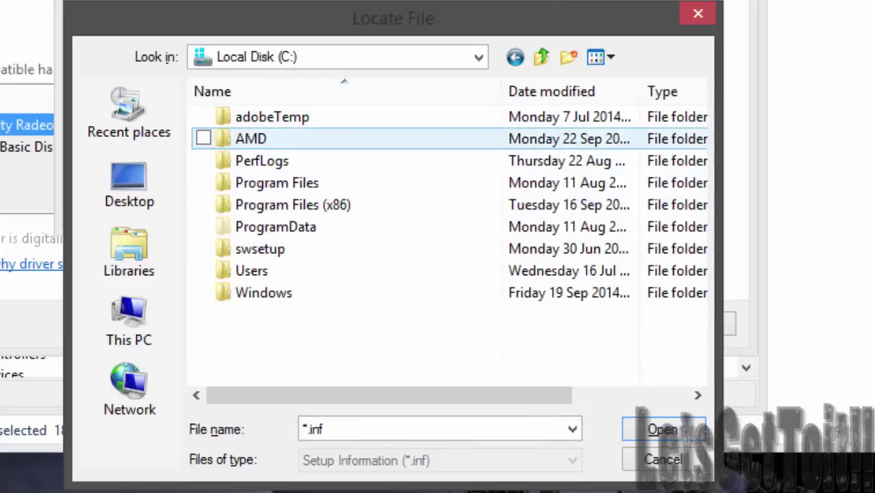
double_click(257, 141)
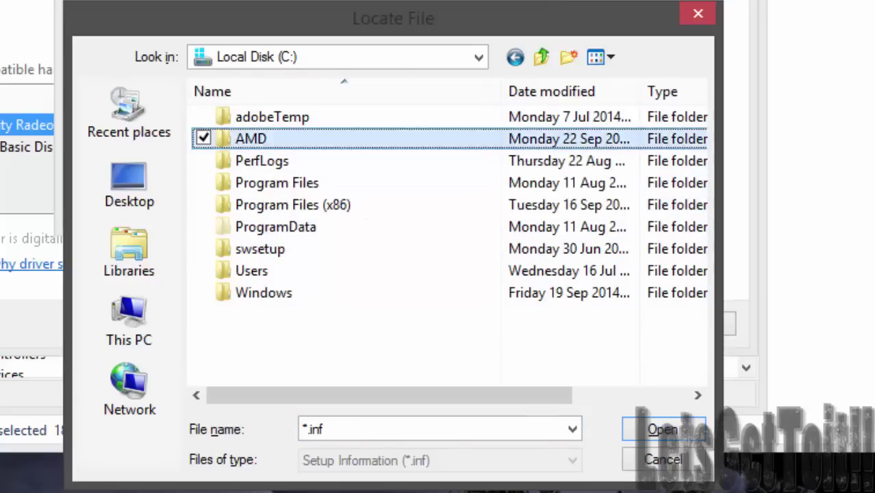
left_click(257, 116)
double_click(287, 117)
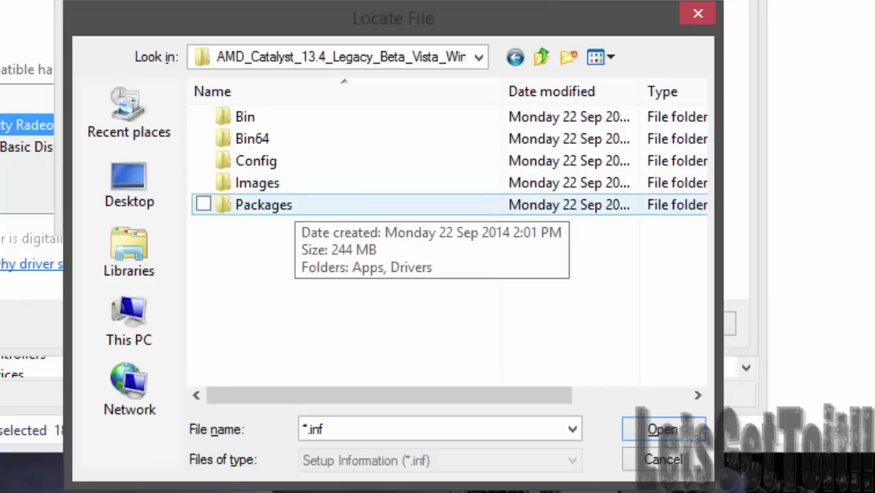
double_click(264, 205)
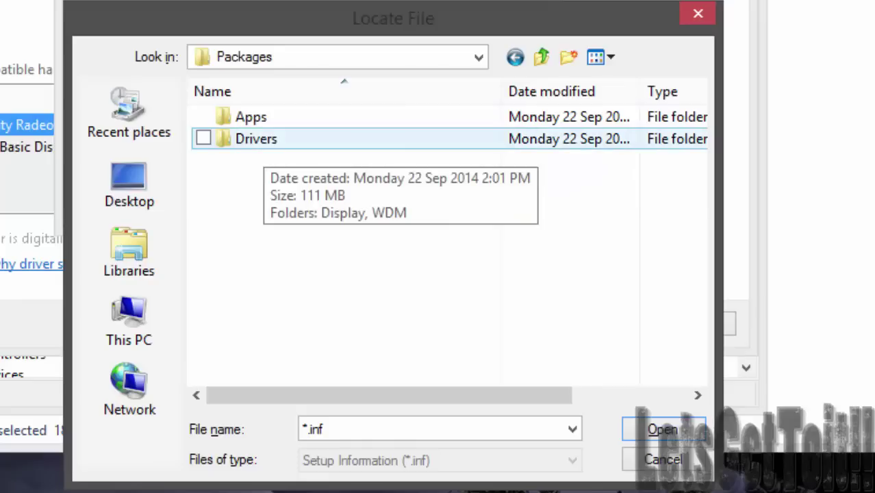
double_click(256, 139)
double_click(258, 116)
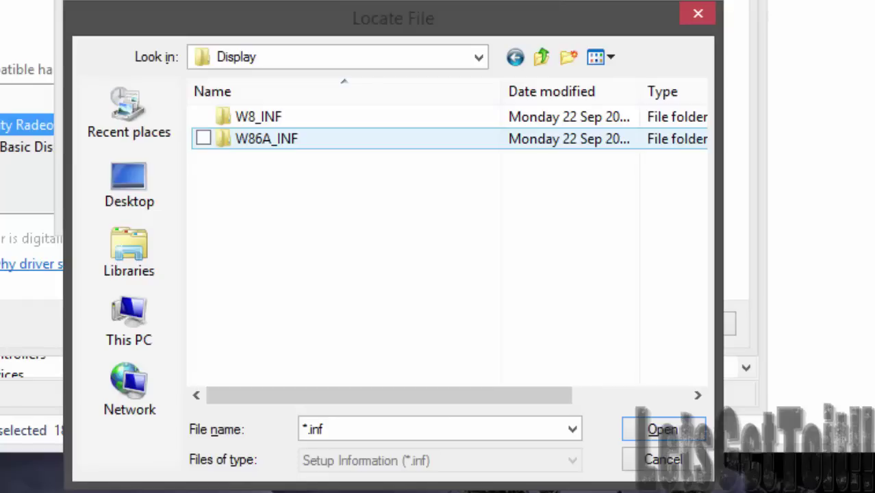
double_click(257, 138)
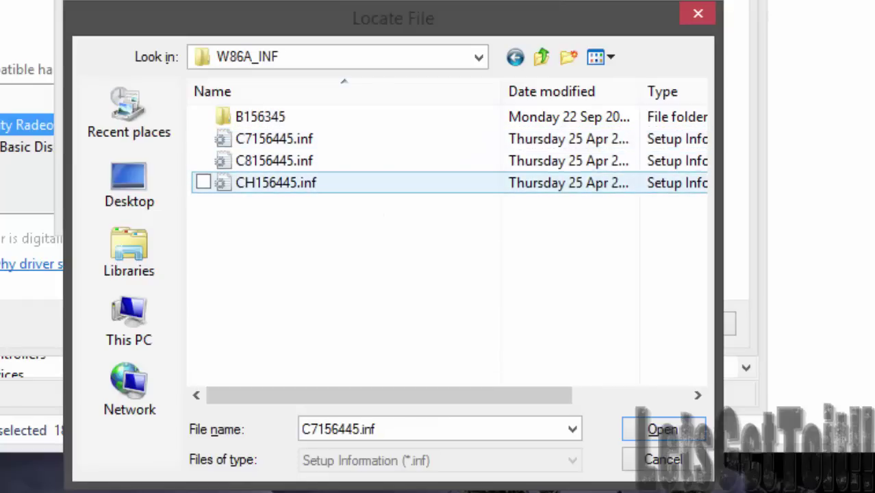
double_click(273, 138)
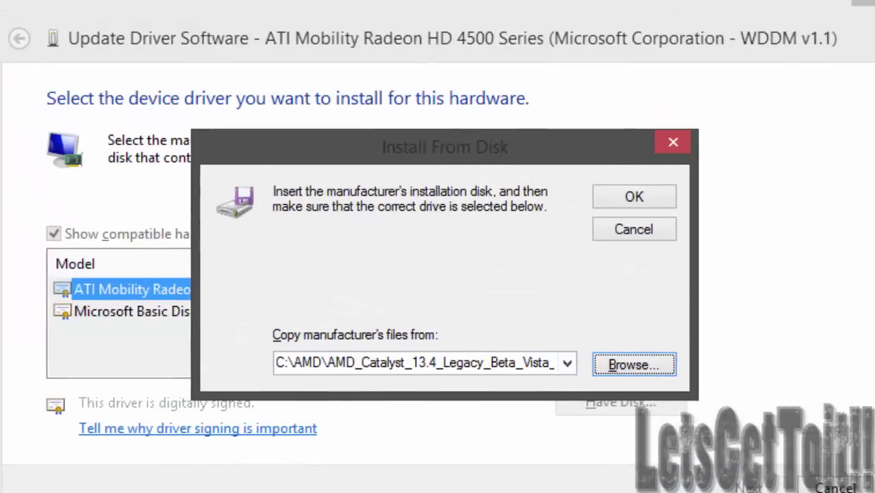
left_click(633, 196)
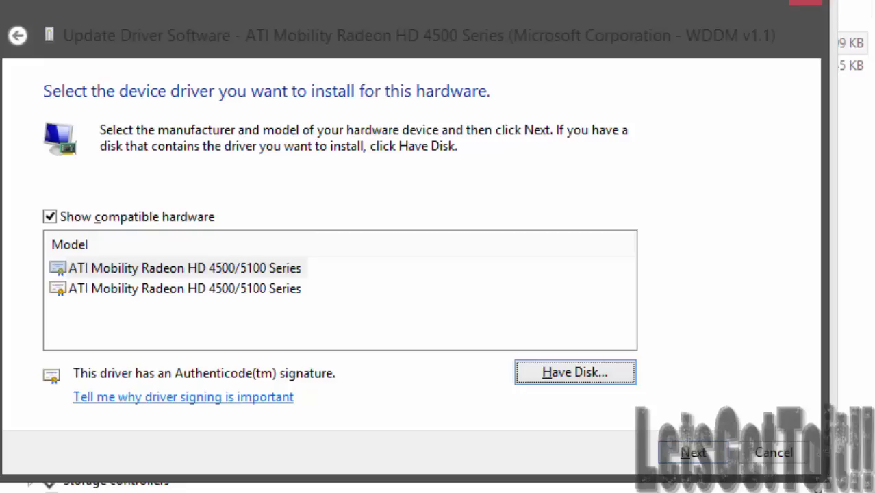
- Install the first listed ATI Mobility Radeon HD 4500/5100 Series driver and close the update wizard
left_click(184, 268)
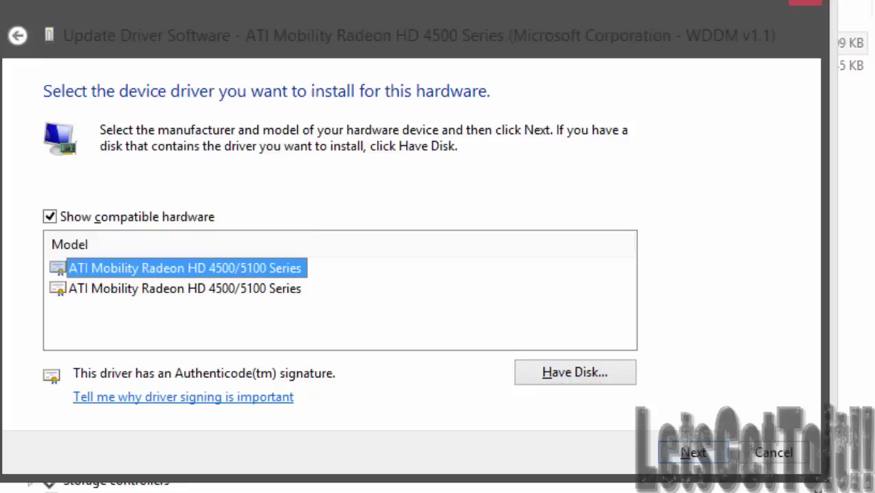
key("Return")
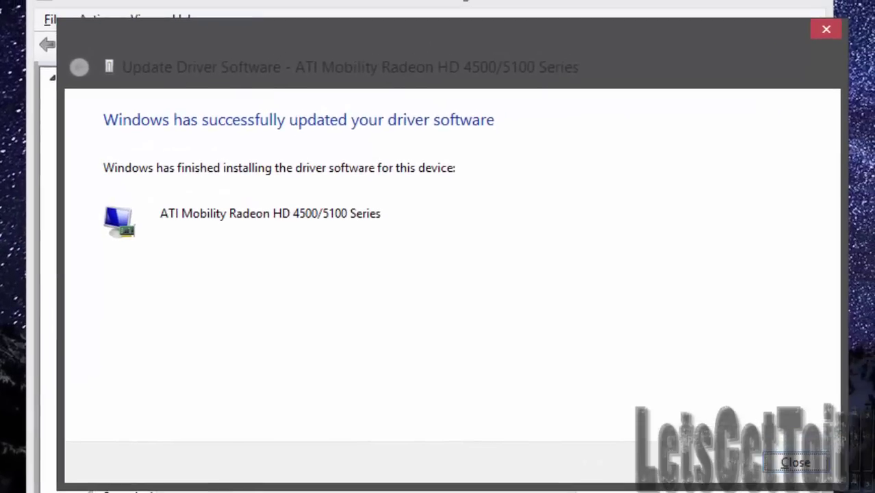
key("Return")
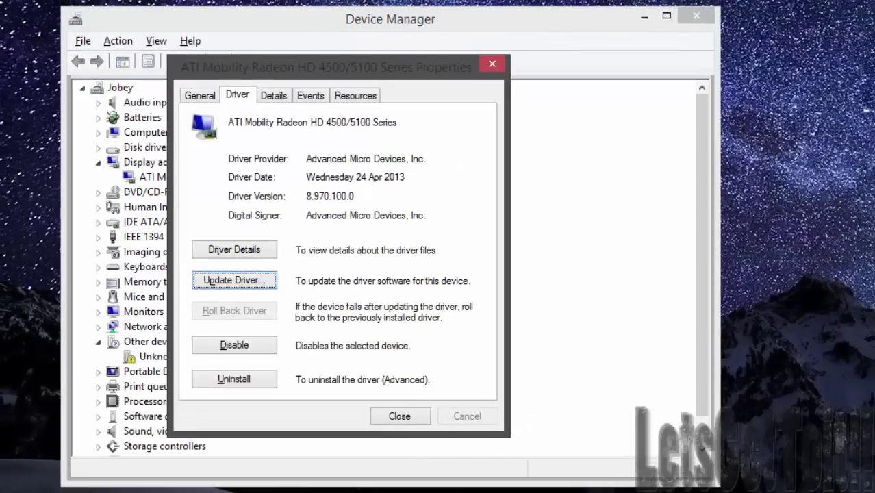
- Close the adapter's properties and collapse the Display adapters category in Device Manager
left_click(400, 415)
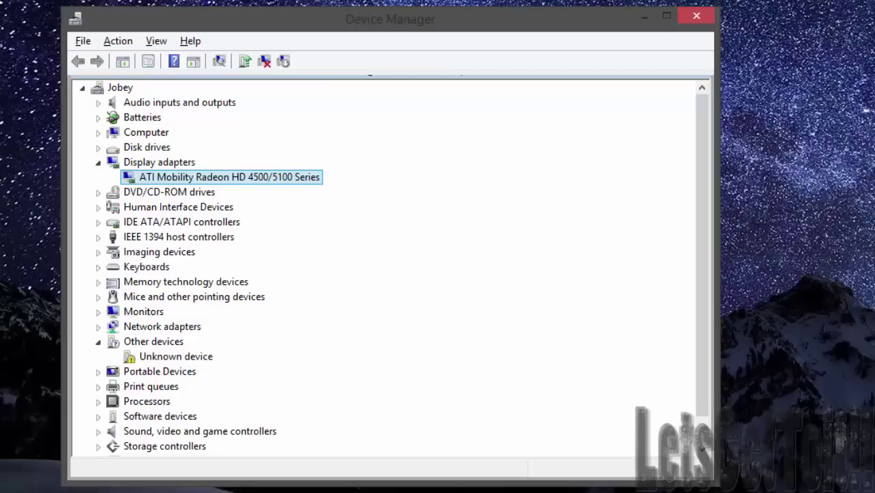
left_click(98, 163)
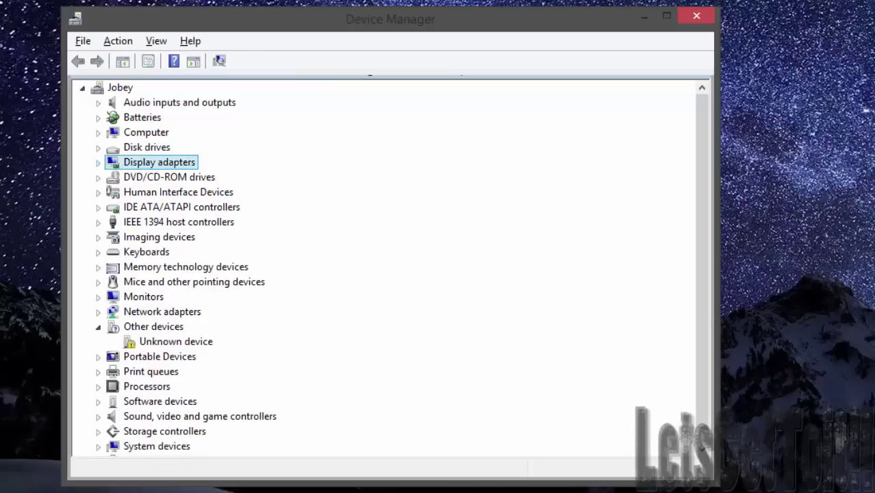
left_click_drag(616, 18, 726, 18)
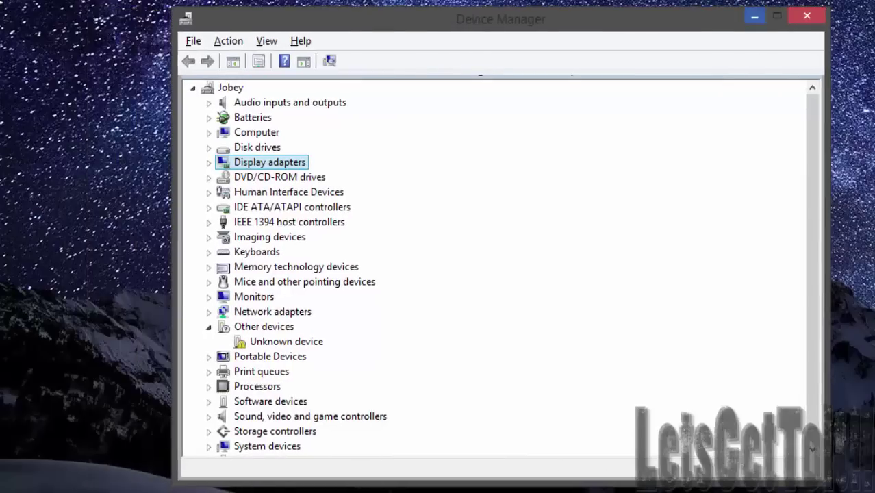